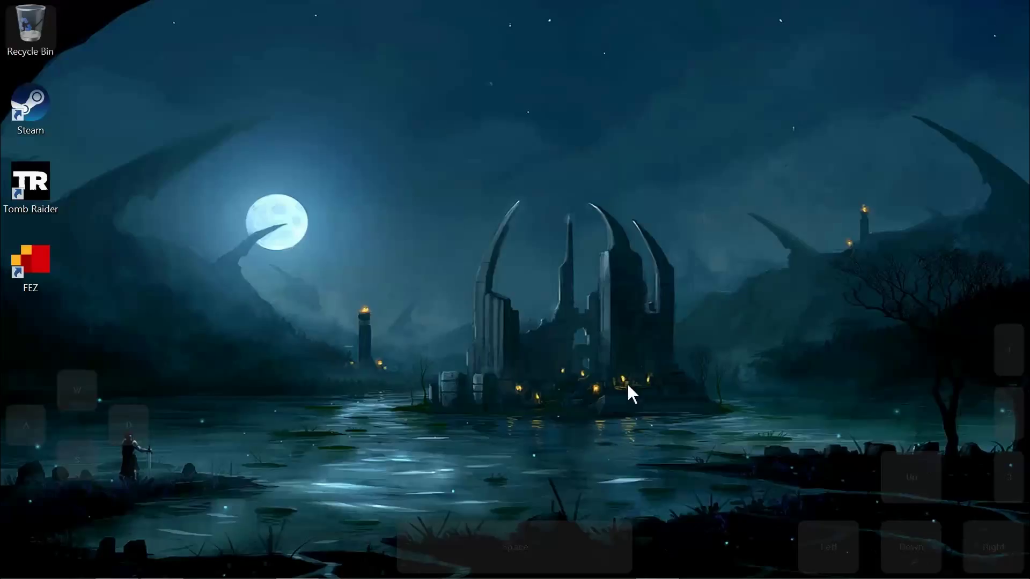
- Switch to the game project and playtest the level, moving the character across the gap toward the enemy area
left_click(655, 564)
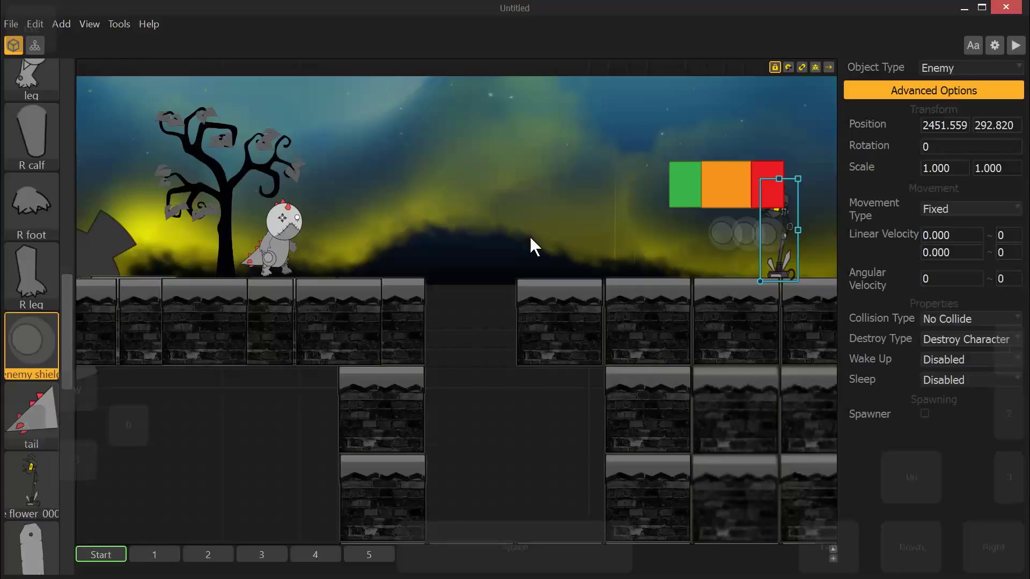
left_click(1014, 47)
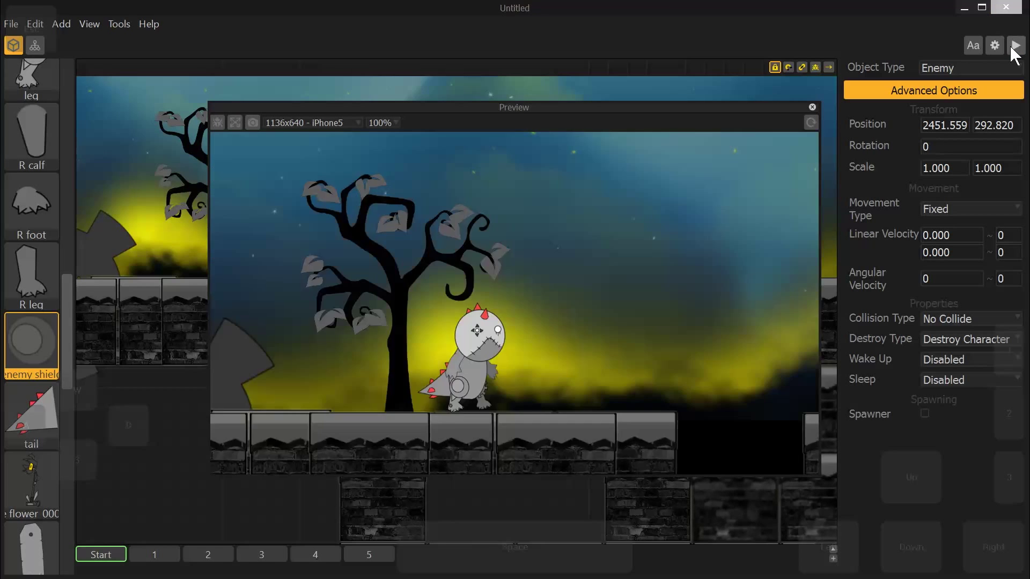
key("Right")
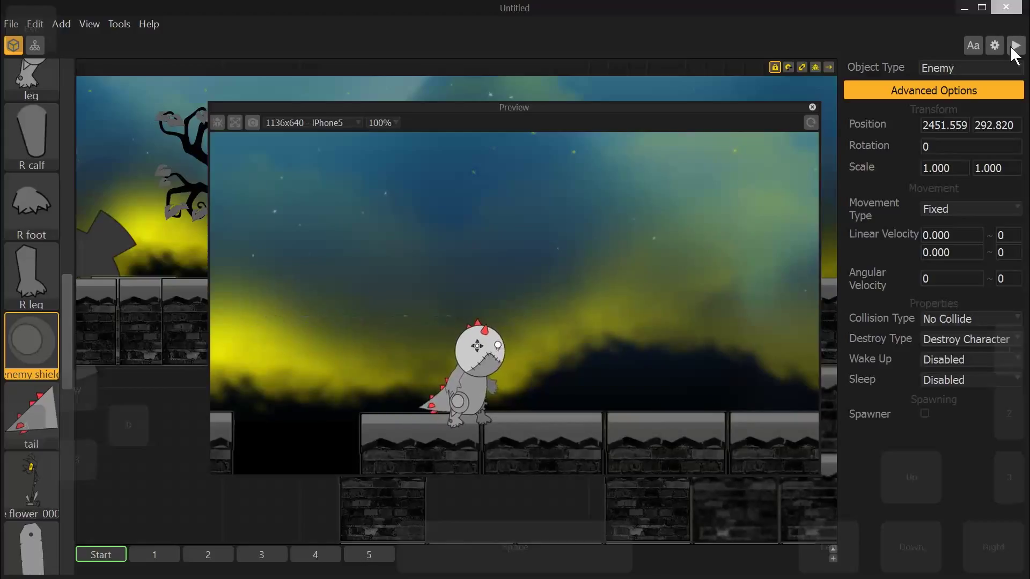
left_click(813, 106)
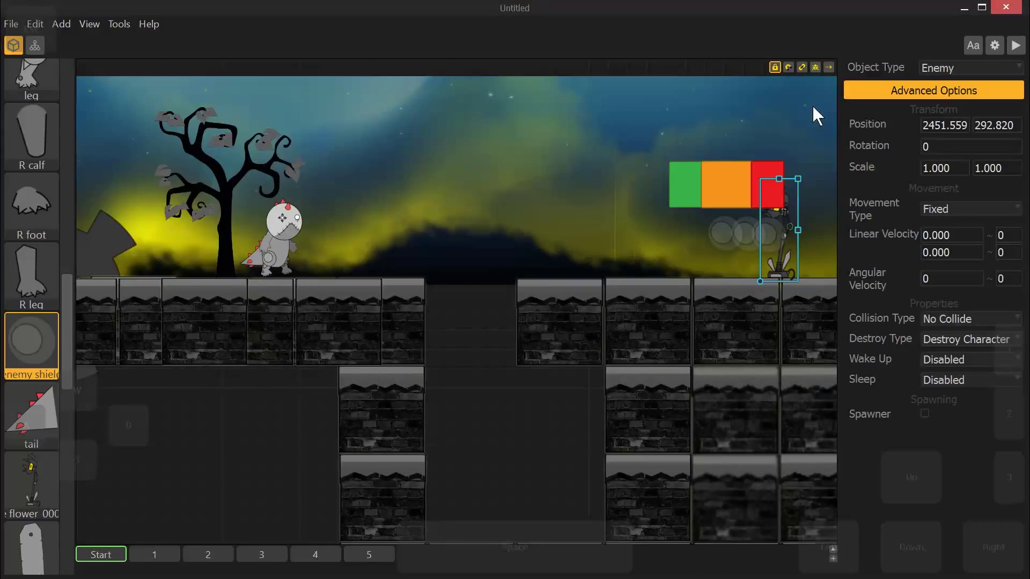
- Bring the green bar above the flower enemy to the front, and send it to the back again
left_click(684, 179)
right_click(685, 179)
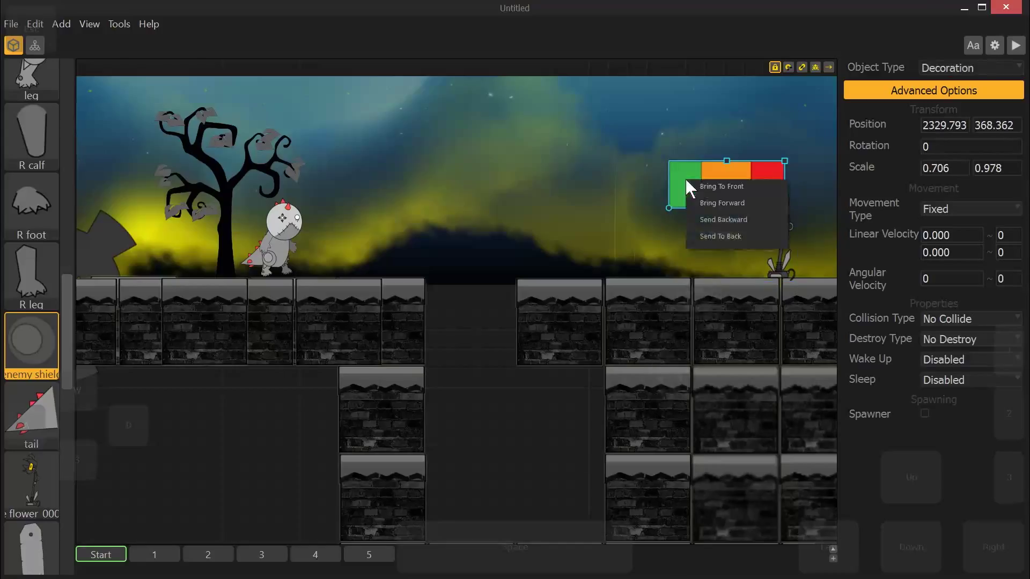
left_click(713, 190)
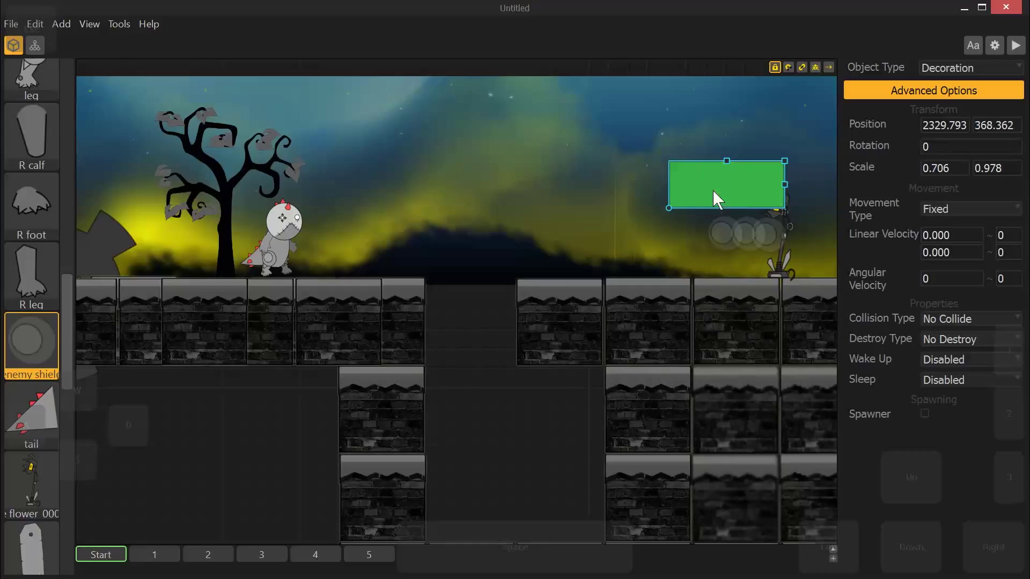
right_click(686, 188)
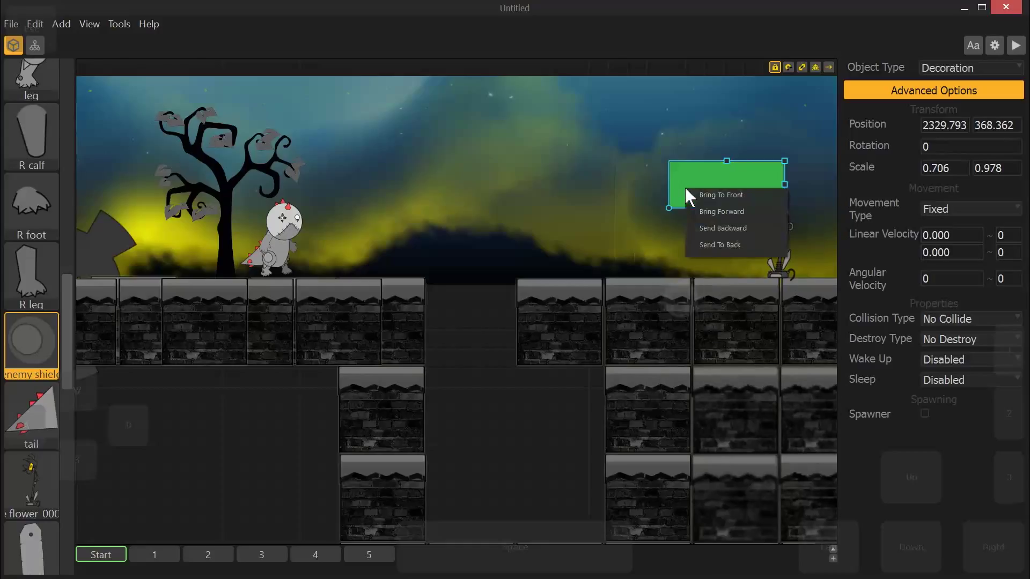
left_click(711, 249)
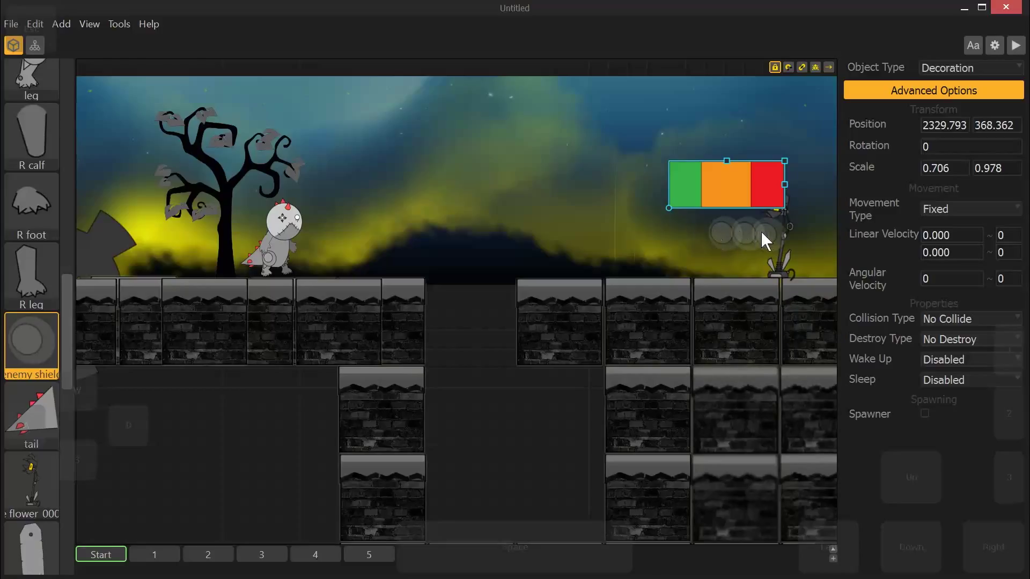
- Turn on the display of object connections and examine the flower enemy, the shield nearest it and the red bar
left_click(815, 68)
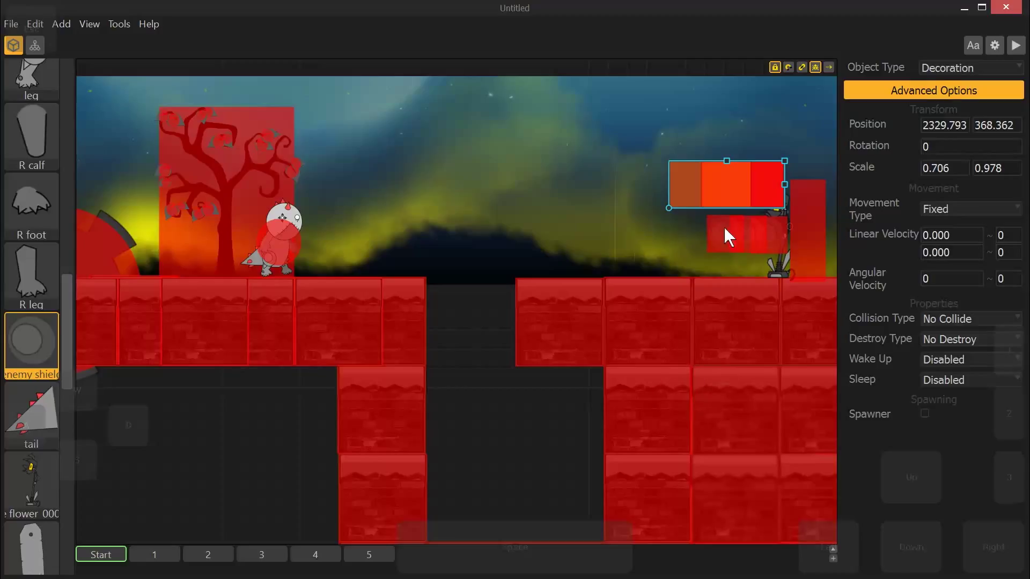
left_click(801, 67)
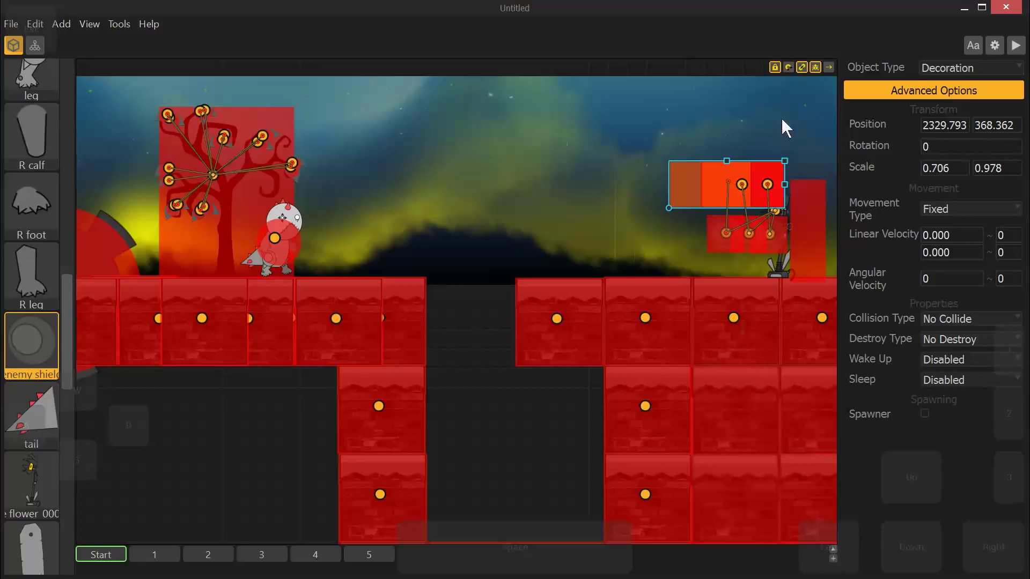
left_click(814, 68)
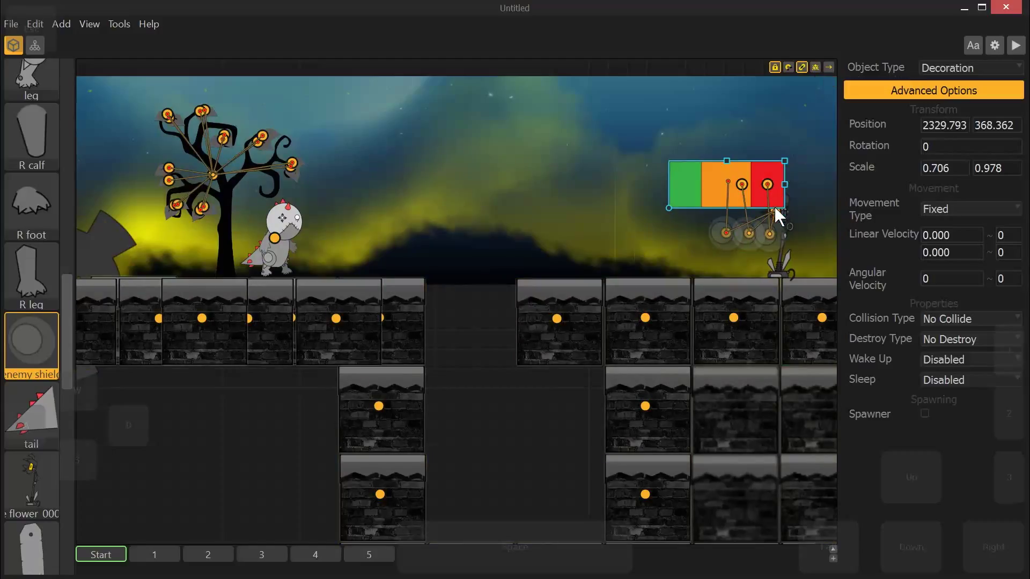
left_click(787, 213)
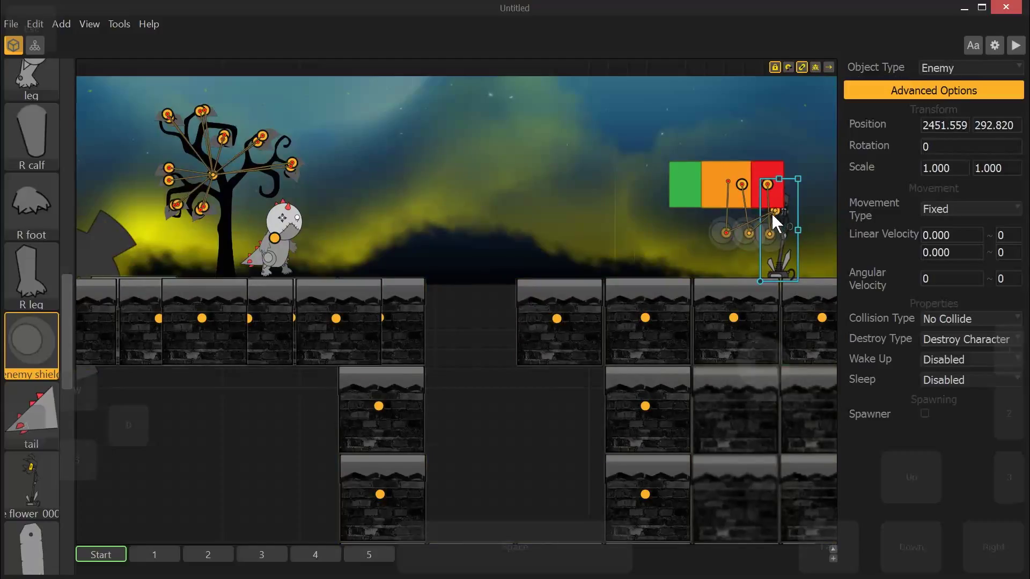
left_click(768, 243)
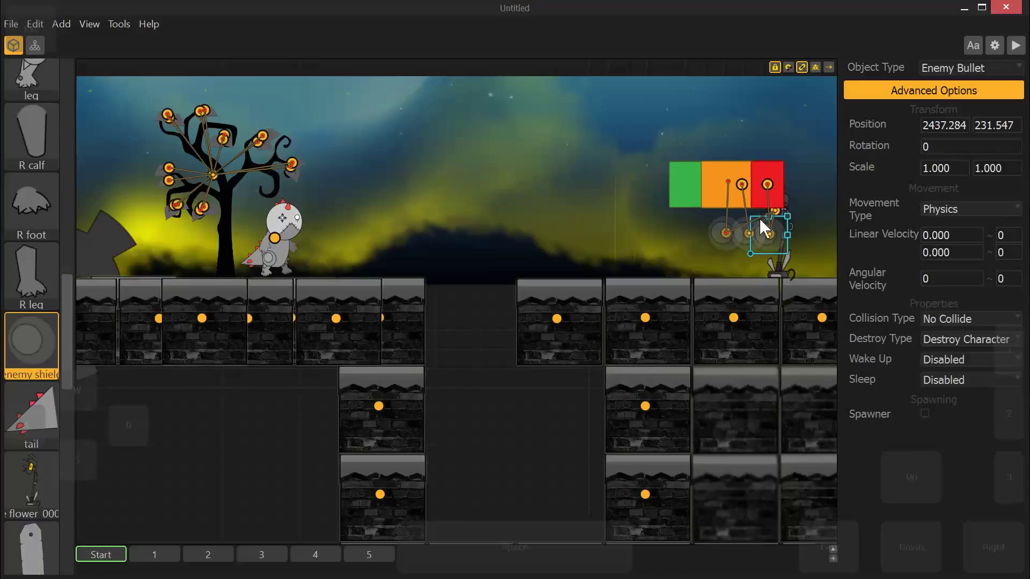
left_click(760, 198)
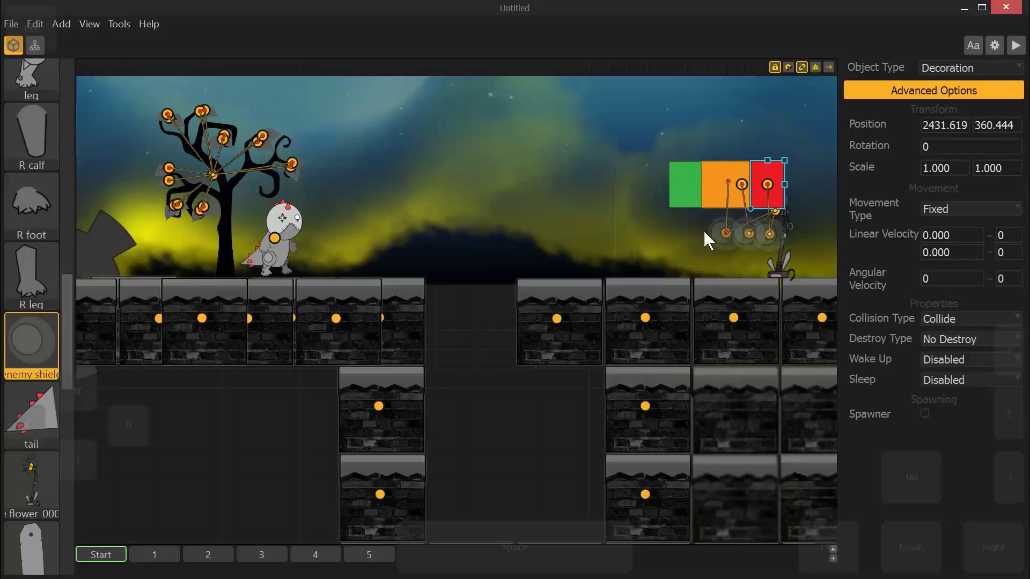
- Try the Fixed movement type on the outermost enemy shield, restore it to Physics and compare the flower enemy's settings
left_click(720, 239)
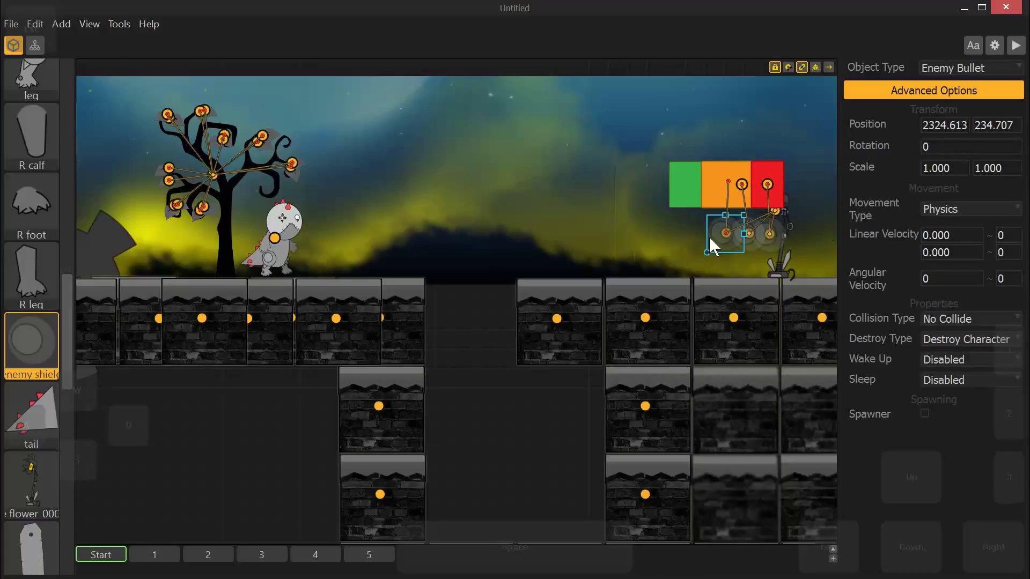
left_click(955, 208)
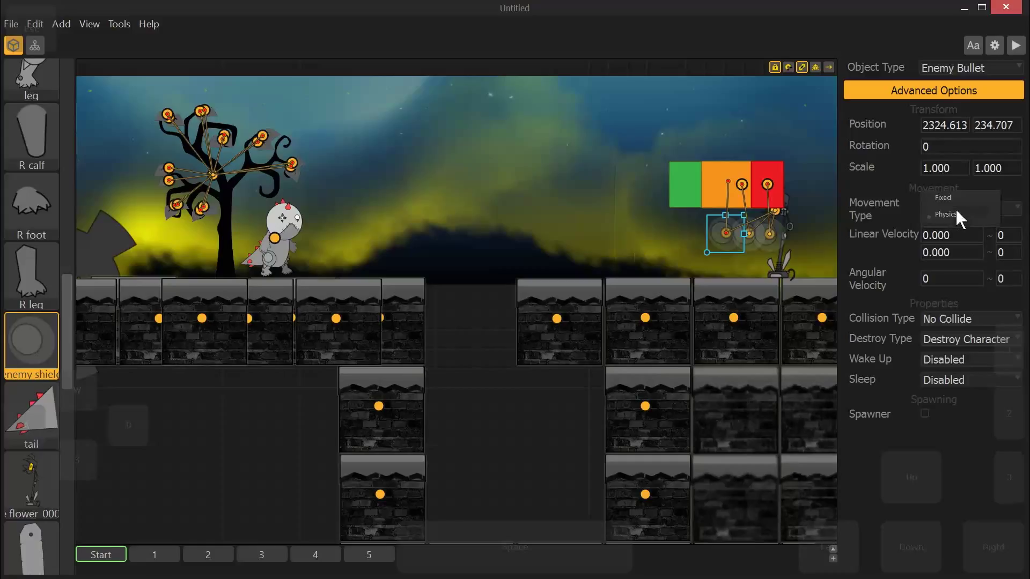
left_click(963, 200)
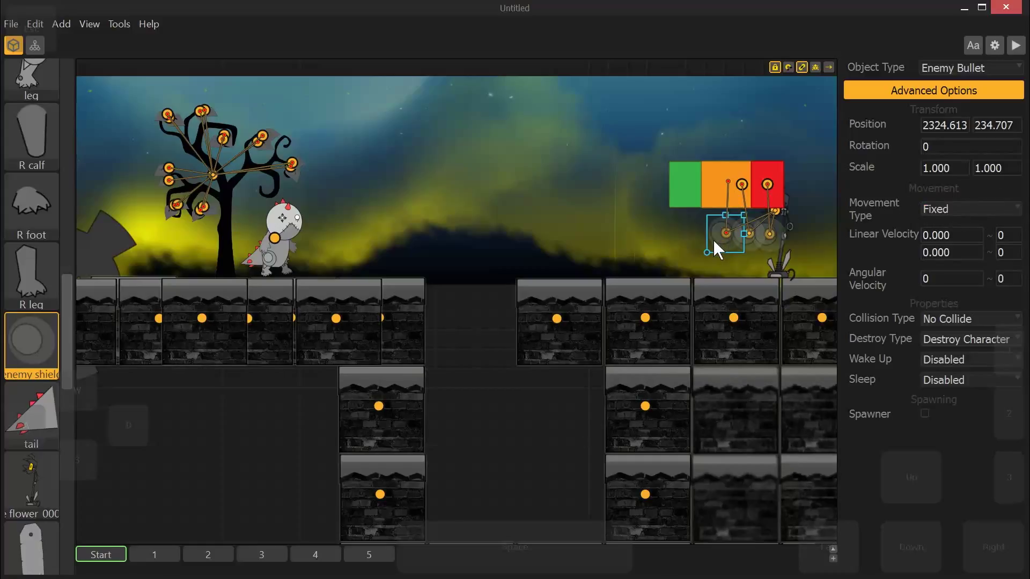
left_click(940, 206)
left_click(941, 221)
left_click(782, 263)
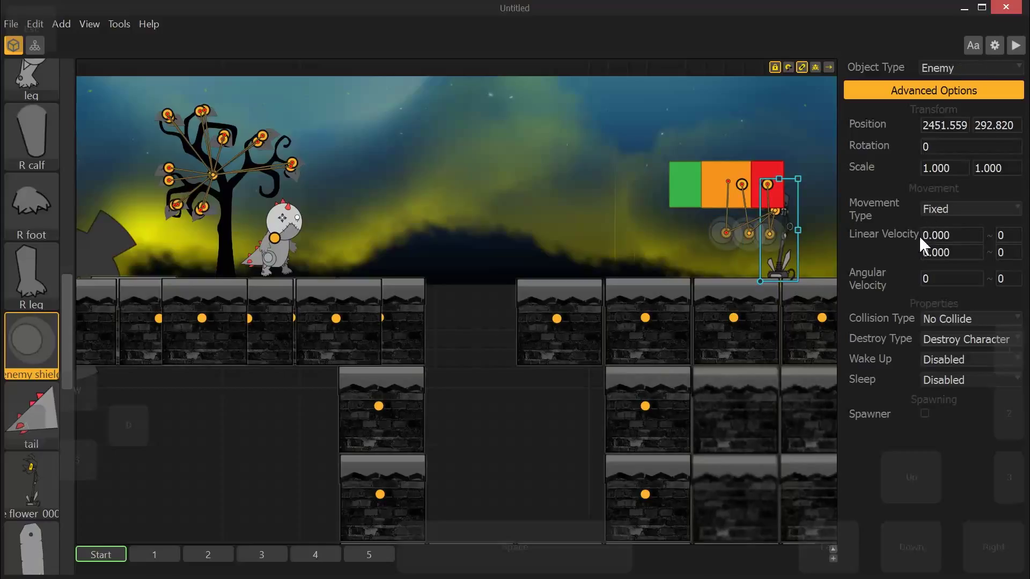
left_click(730, 239)
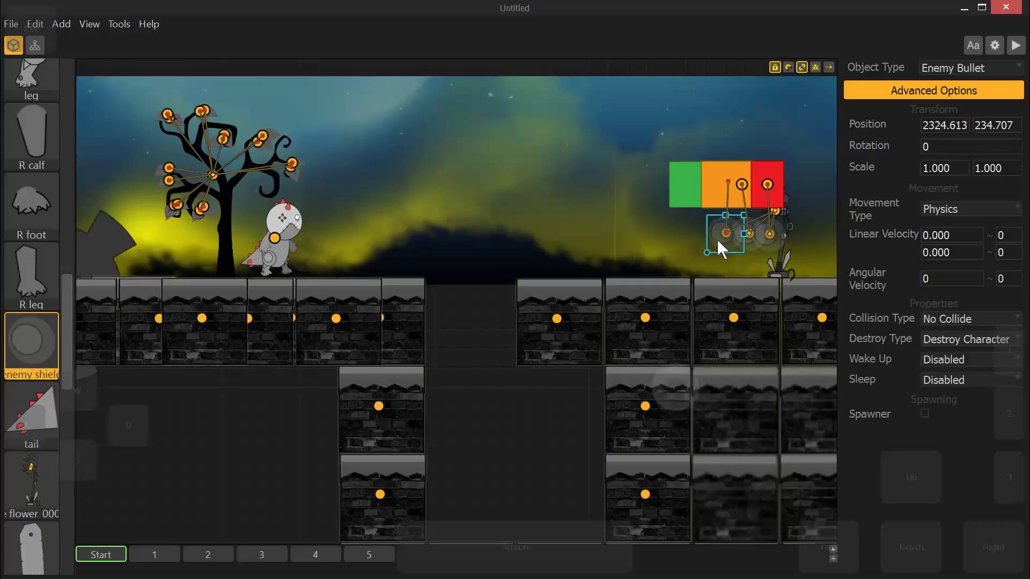
- Move the enemy shield's image away from the origin in its default animation
left_click(36, 347)
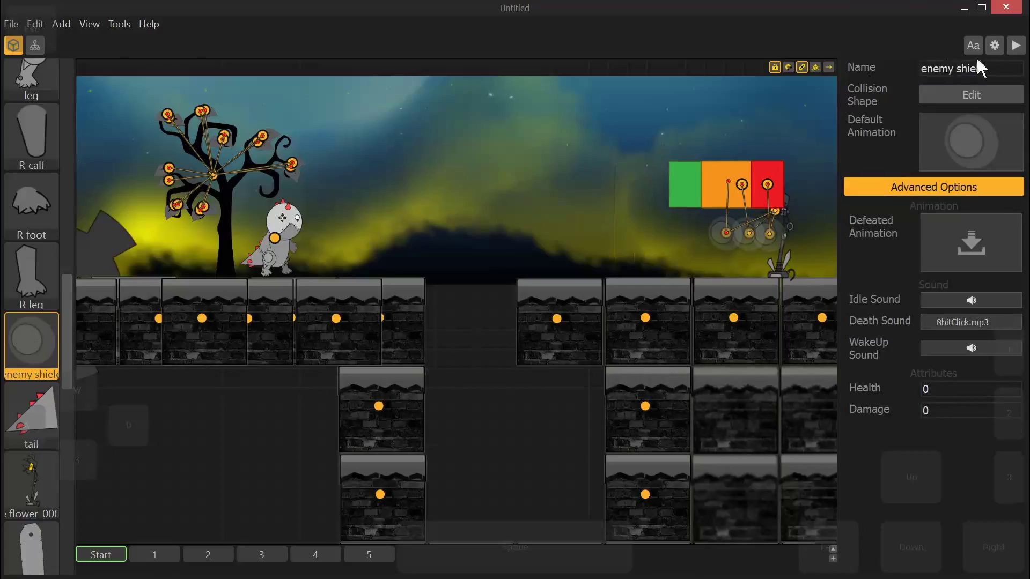
mouse_move(968, 138)
left_click(1003, 121)
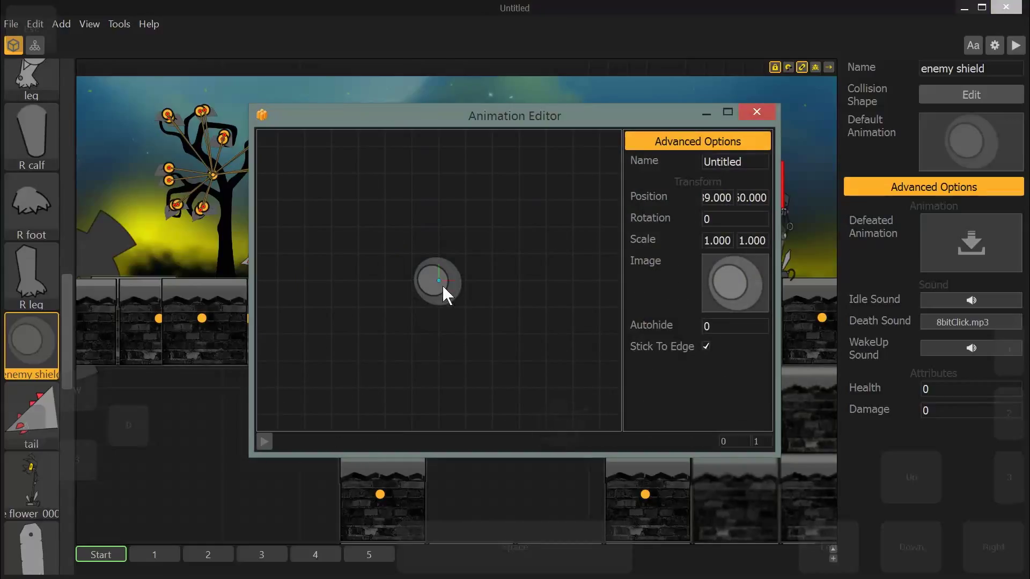
left_click_drag(442, 285, 571, 240)
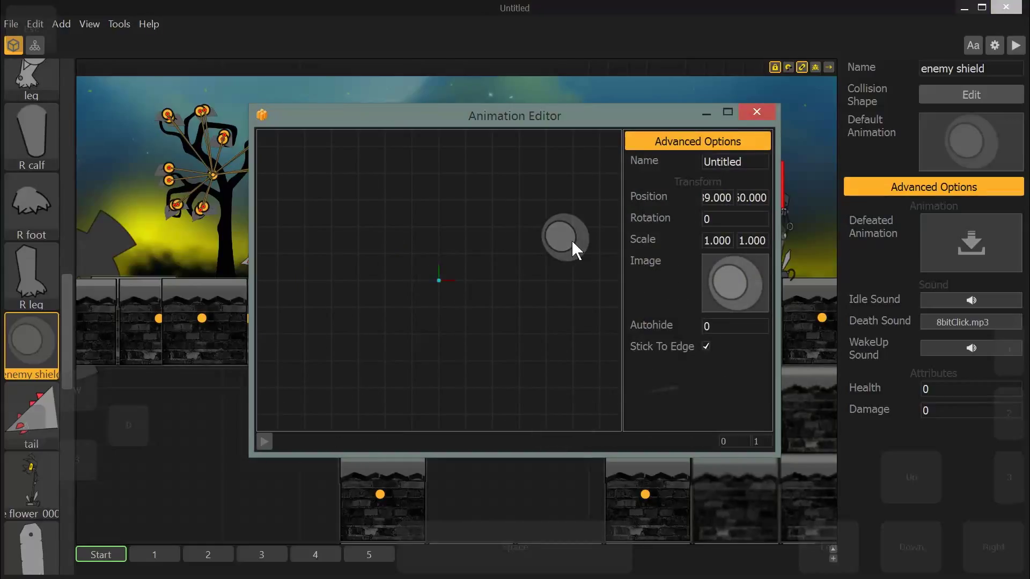
left_click(757, 113)
- Examine the enemy shield's collision shape and display the collision shapes of all objects in the scene
left_click(933, 95)
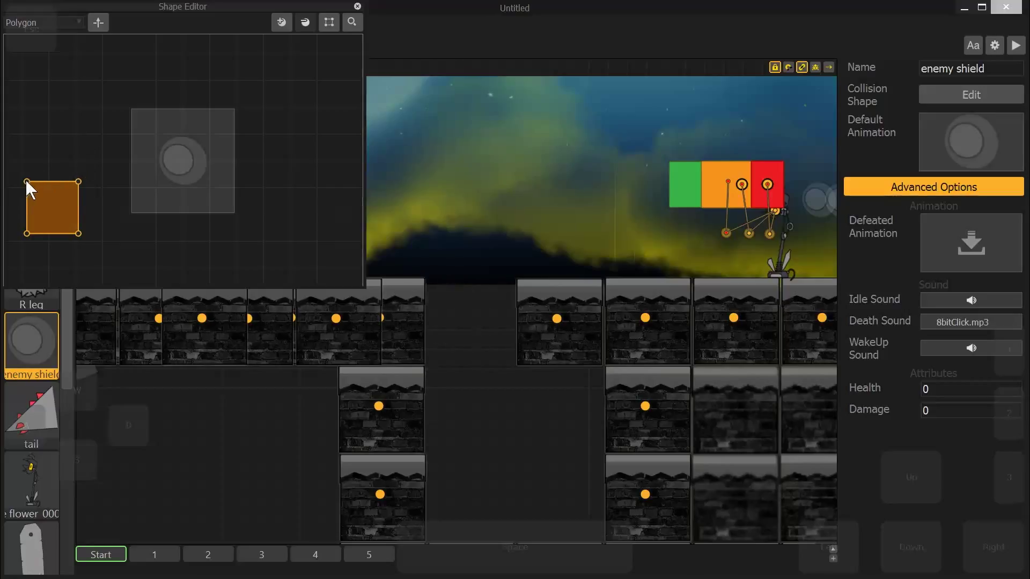
left_click(357, 6)
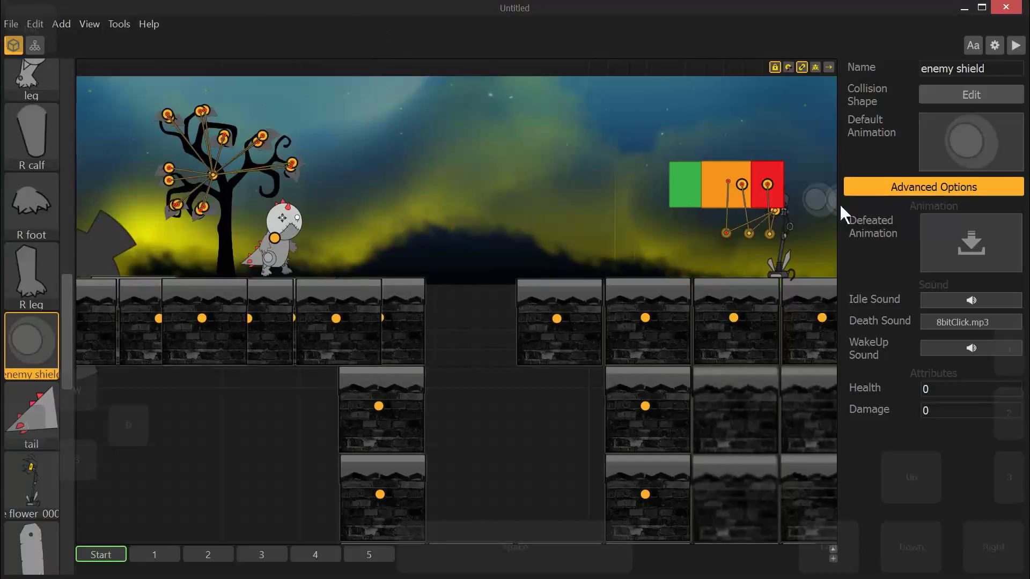
left_click(816, 68)
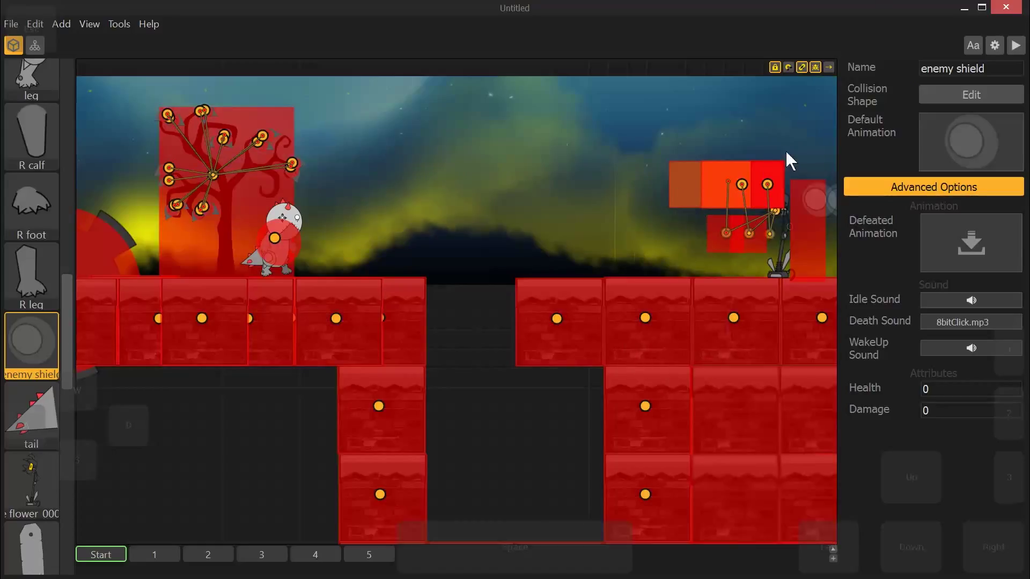
- Move the enemy shield's image back onto the origin in its default animation
mouse_move(921, 130)
left_click(1007, 121)
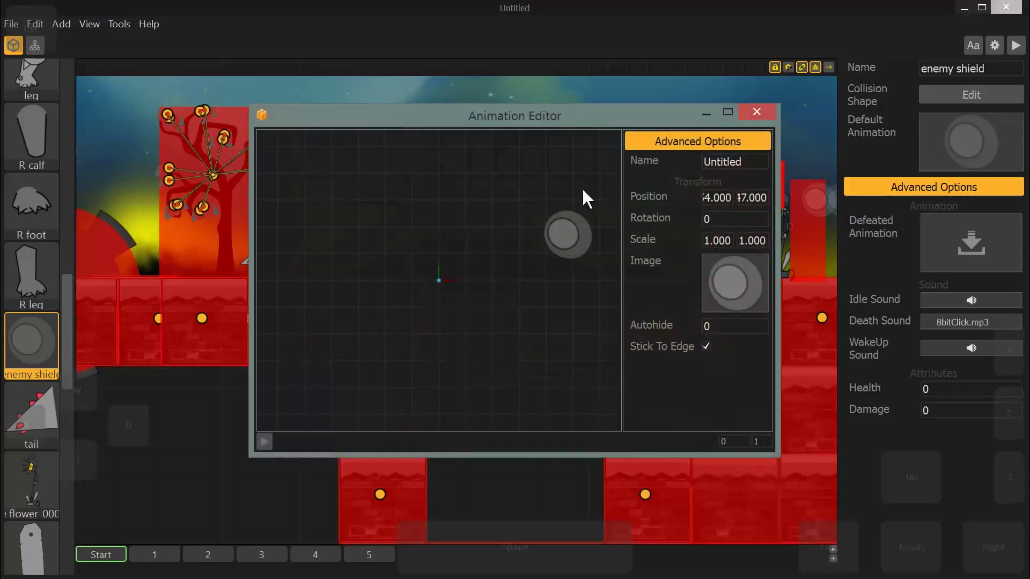
left_click_drag(568, 242, 441, 289)
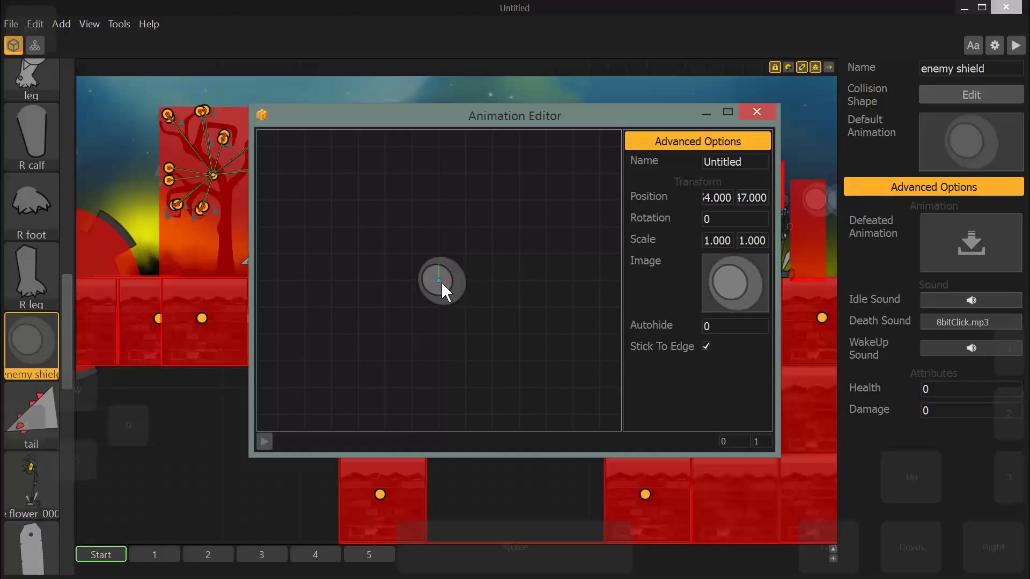
left_click(762, 113)
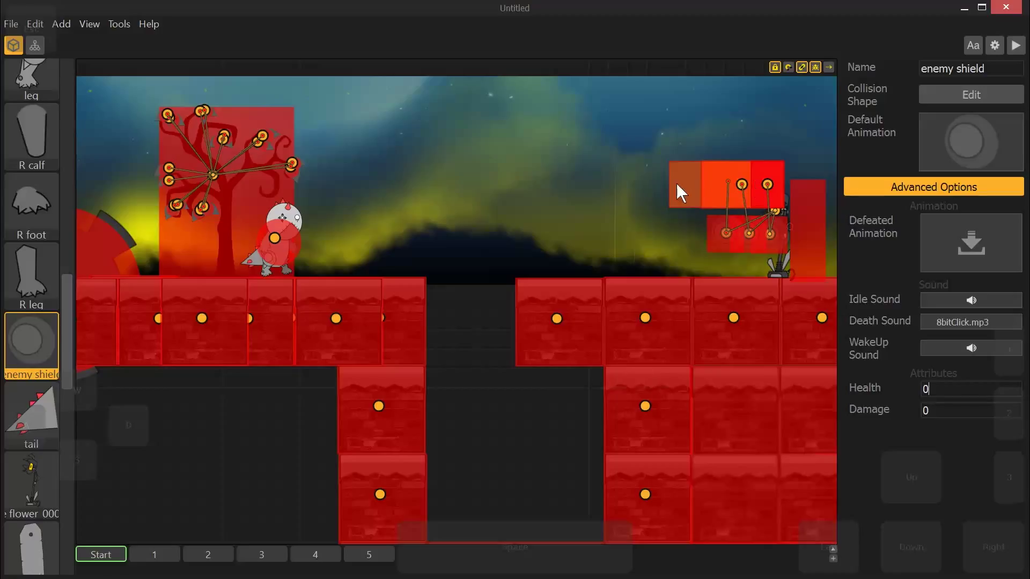
- Playtest the level again, walking and jumping the character over the gap toward the enemy's shields and health bar
left_click(596, 170)
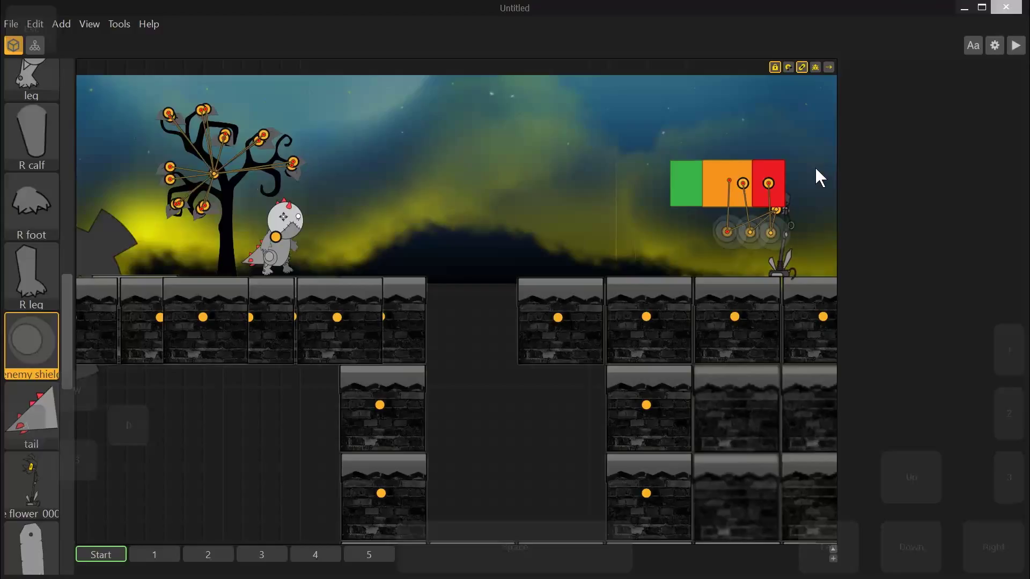
left_click(1015, 46)
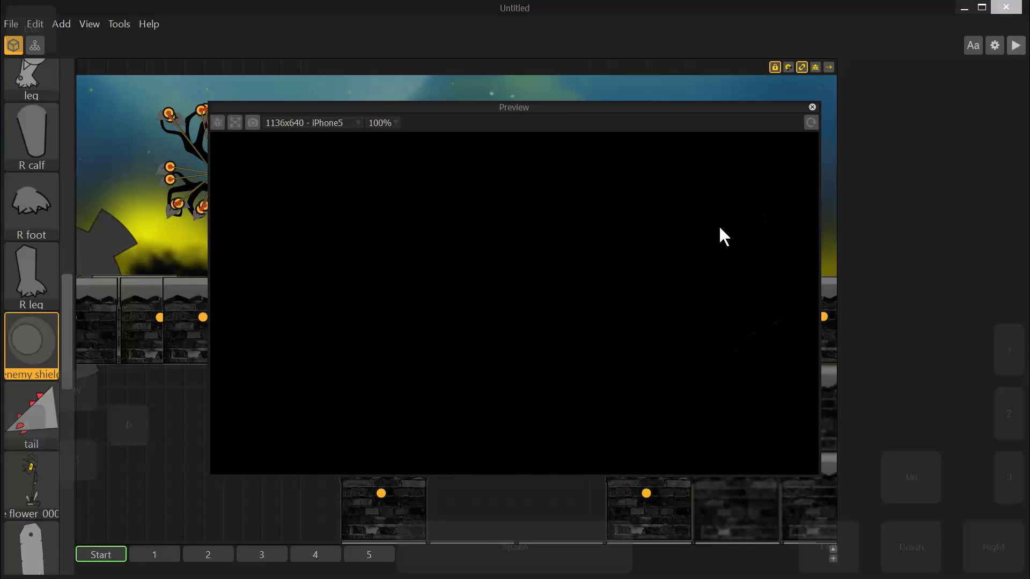
key("Right")
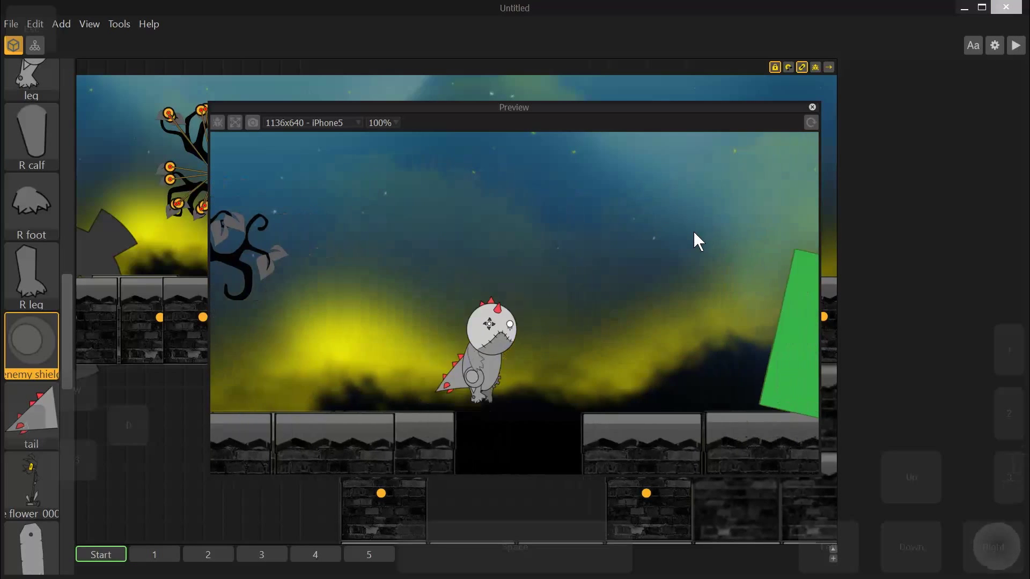
key("Right")
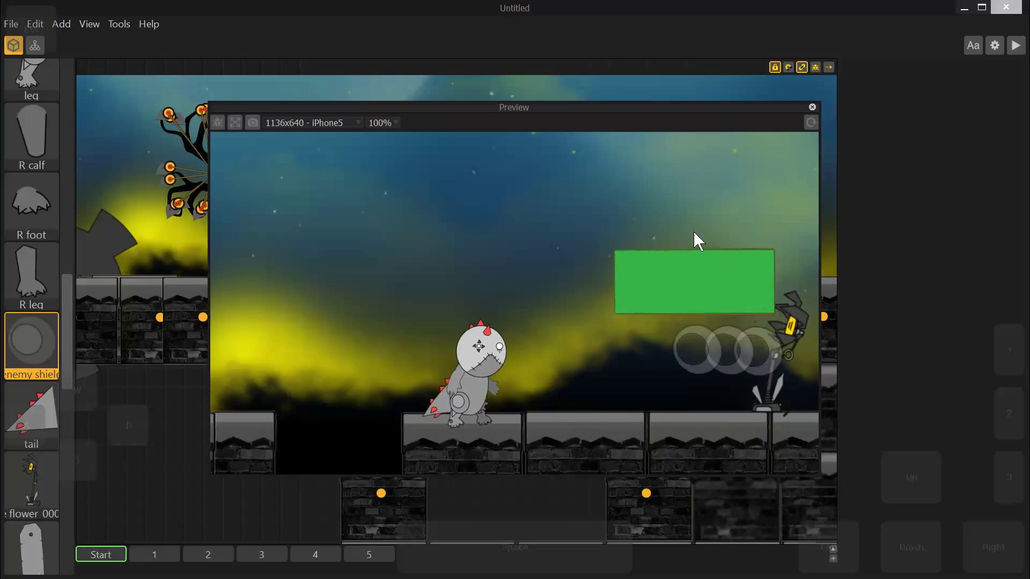
key("Right")
key("Up")
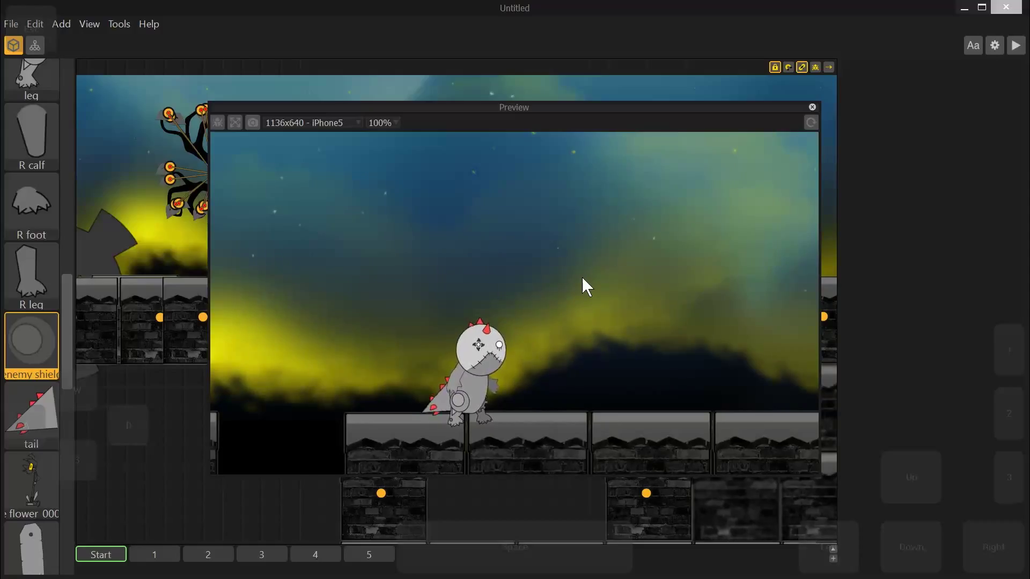
left_click(812, 108)
- Check the outermost shield's settings in the scene and the enemy shield asset's attributes
left_click(732, 247)
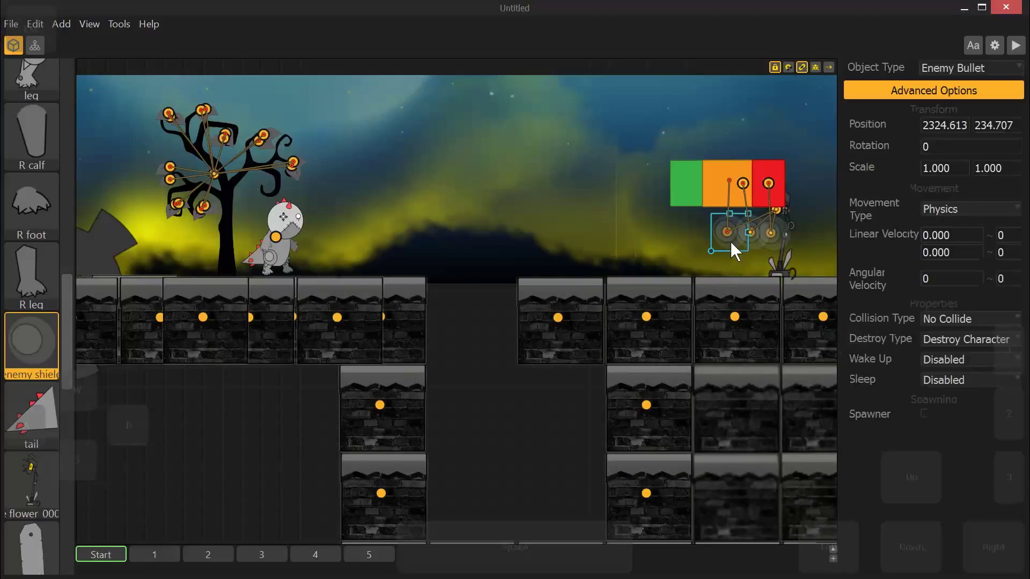
left_click(35, 333)
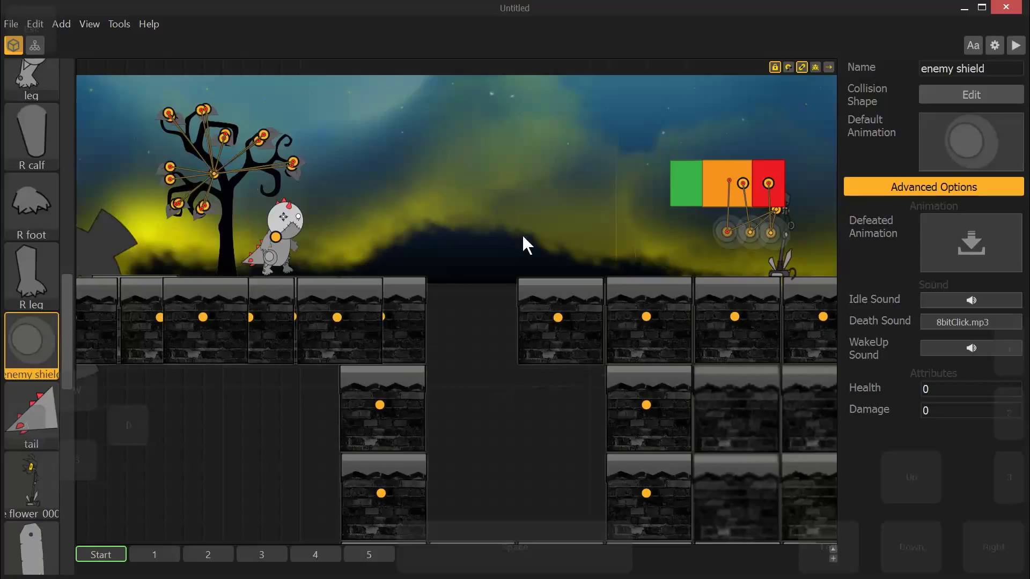
- Check the opacity setting of the image used in the enemy shield's default animation, closing both editors without changes
mouse_move(979, 117)
left_click(1005, 120)
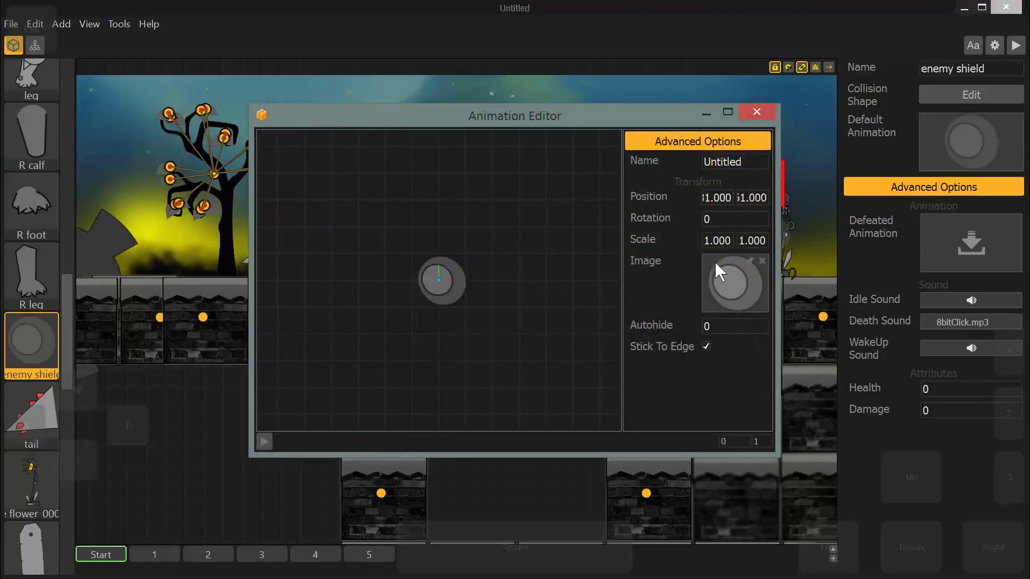
left_click(749, 260)
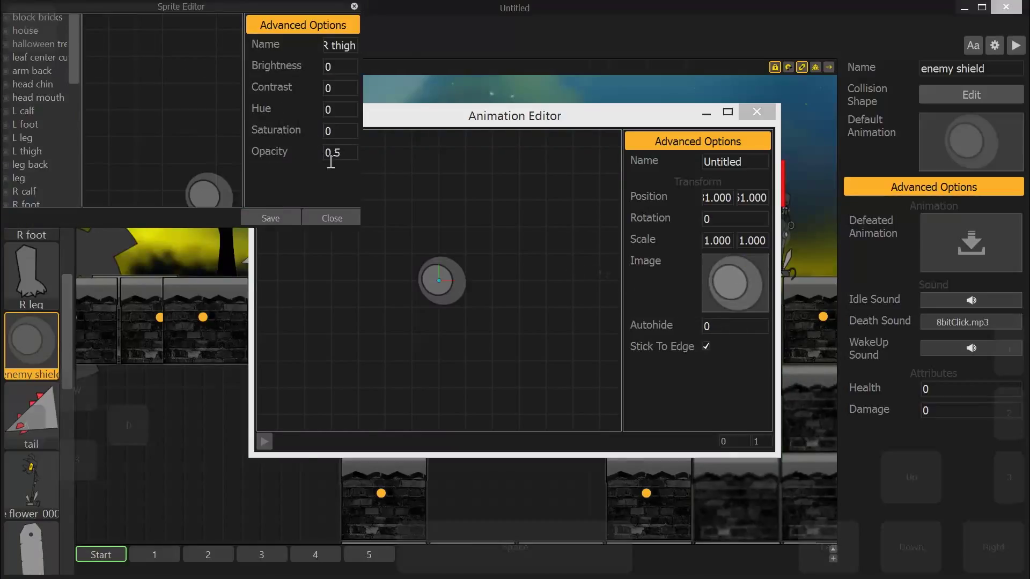
left_click(323, 218)
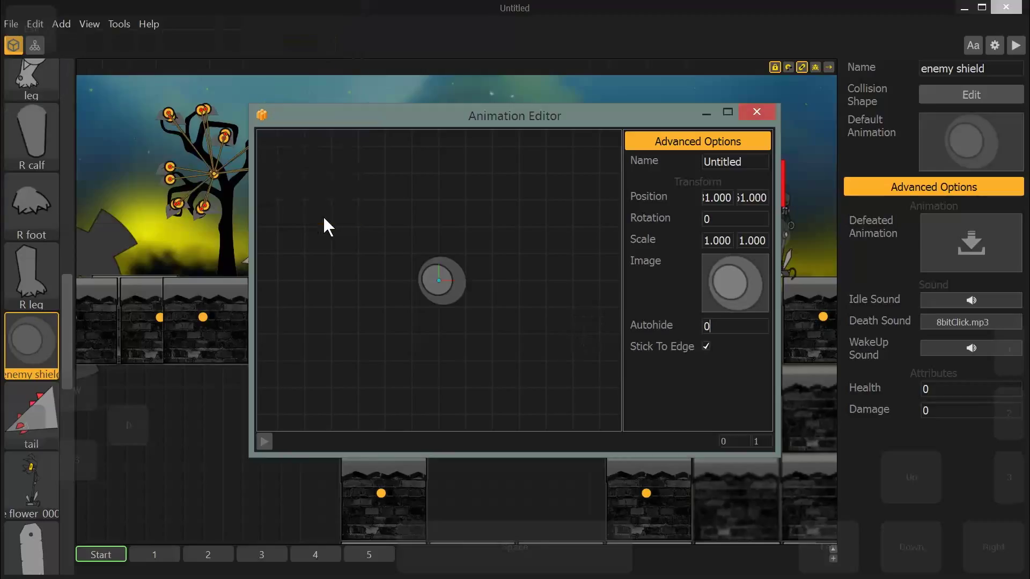
left_click(764, 110)
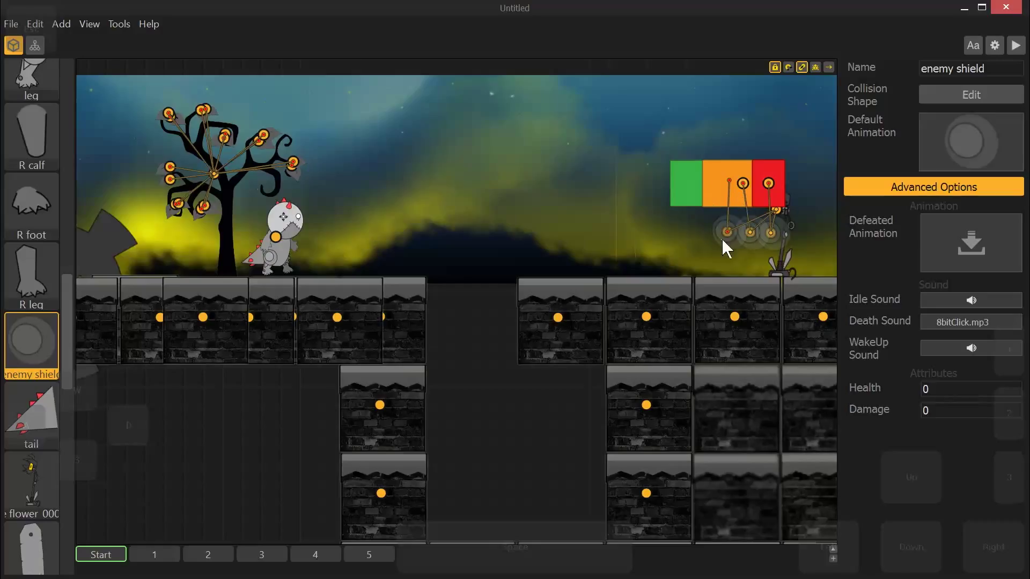
- Select the orange health bar above the flower enemy and hide the connection lines between objects in the scene
left_click(711, 183)
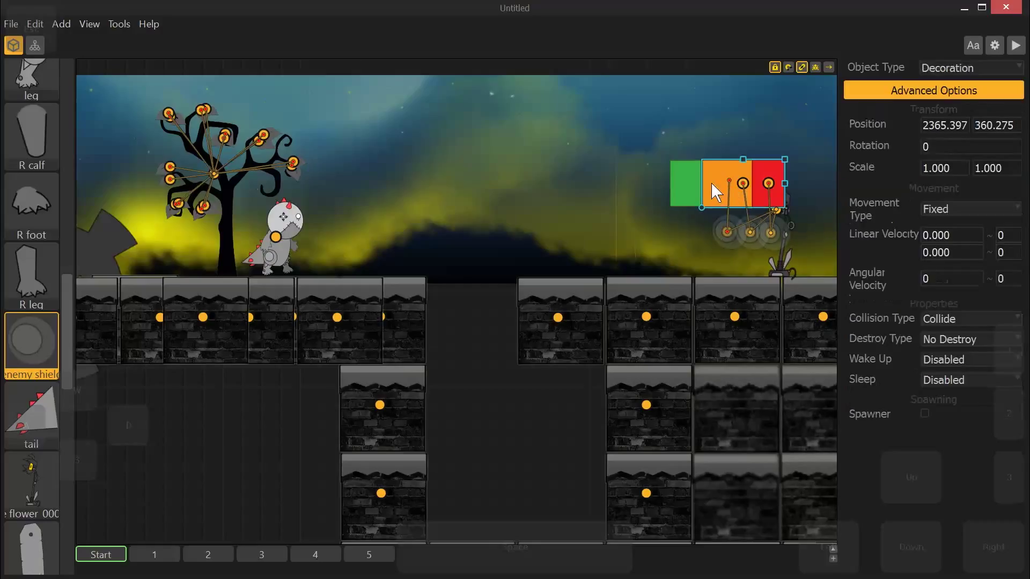
left_click(801, 66)
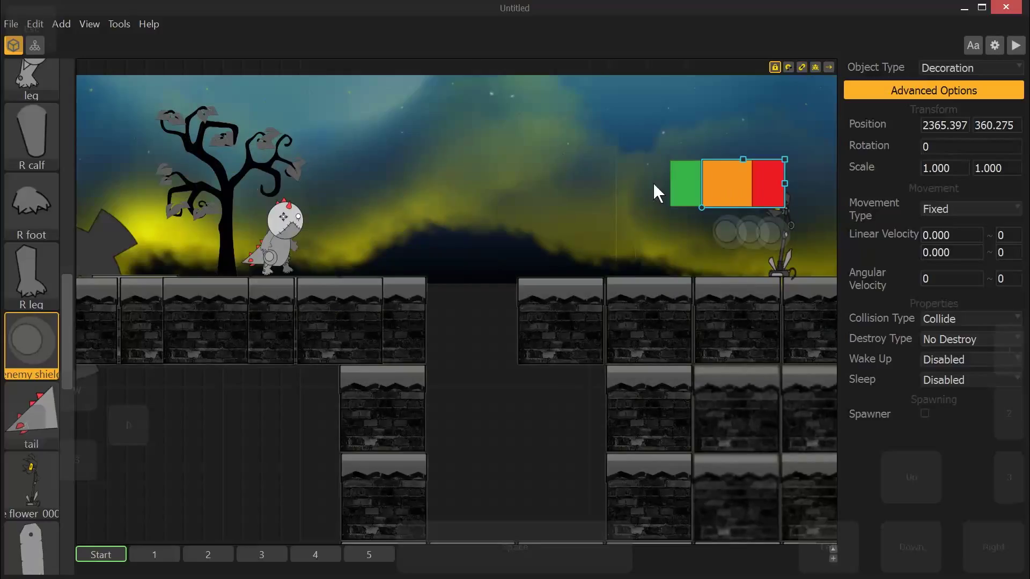